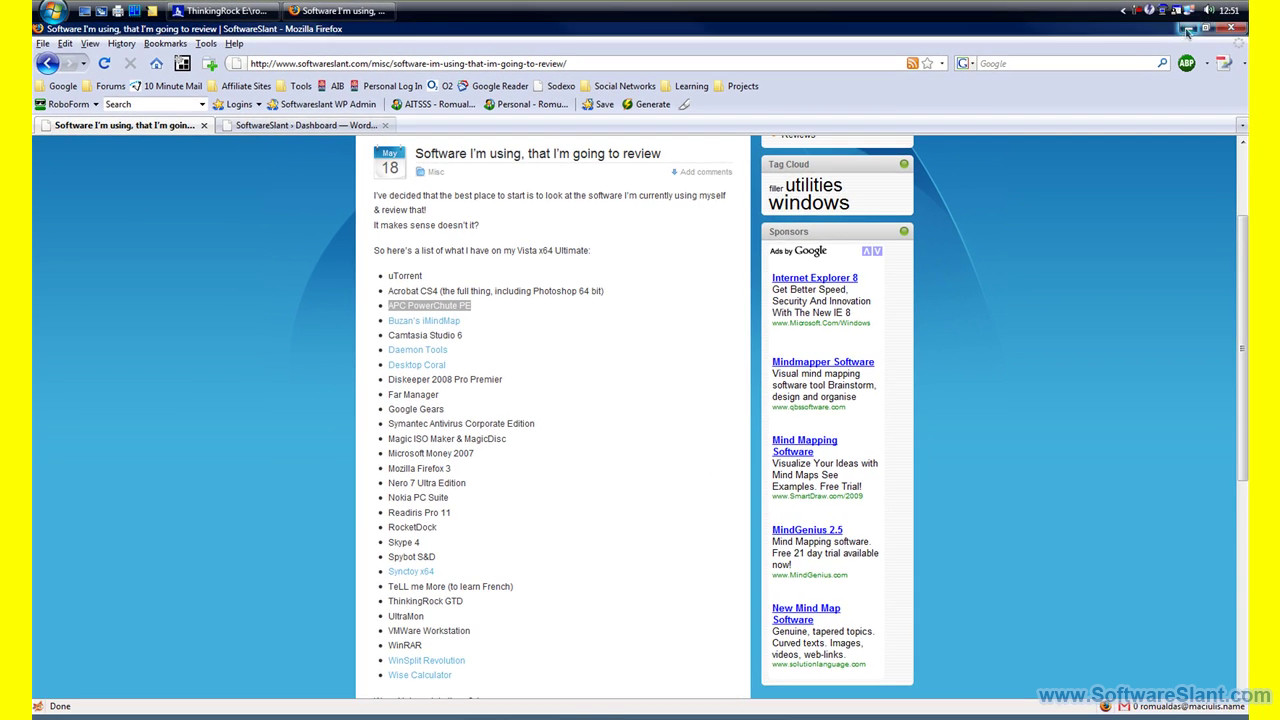
# - Minimise the Firefox software review page to reveal the desktop
pyautogui.click(1184, 31)
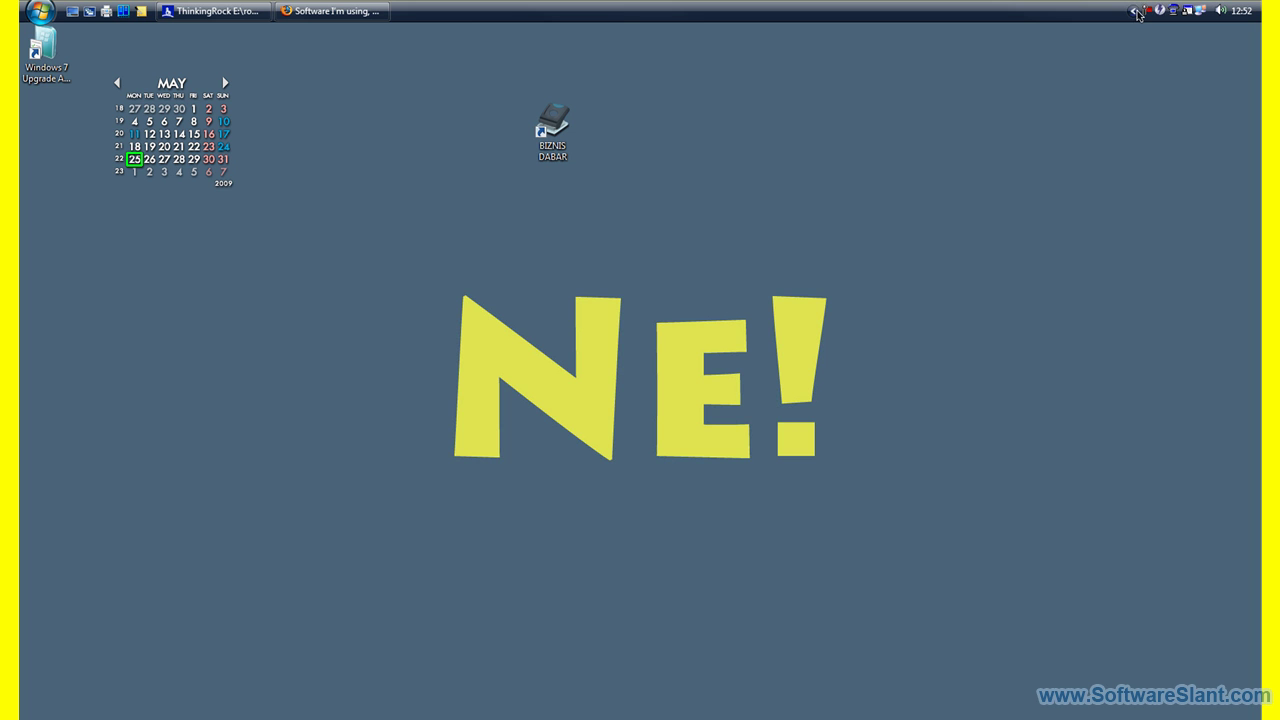
# - Launch APC PowerChute Personal Edition from a 'power' search in the Start menu
pyautogui.press('super')
pyautogui.write('pow')
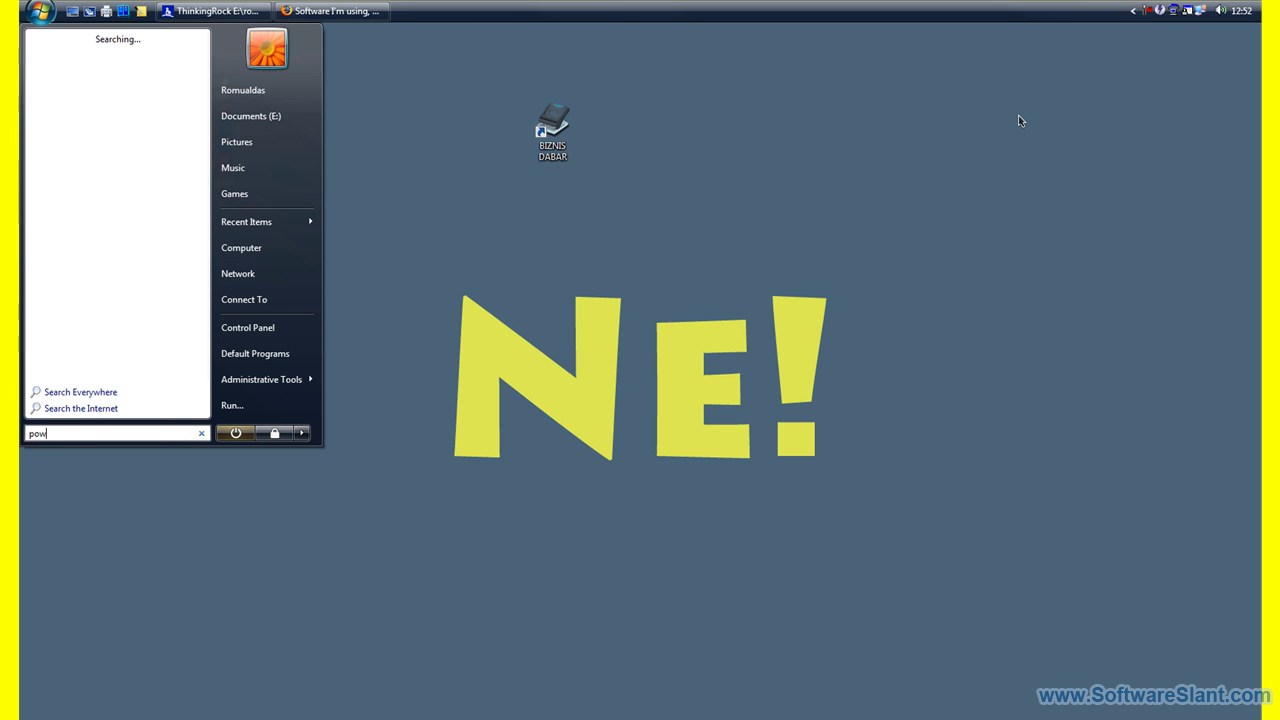
pyautogui.write('er')
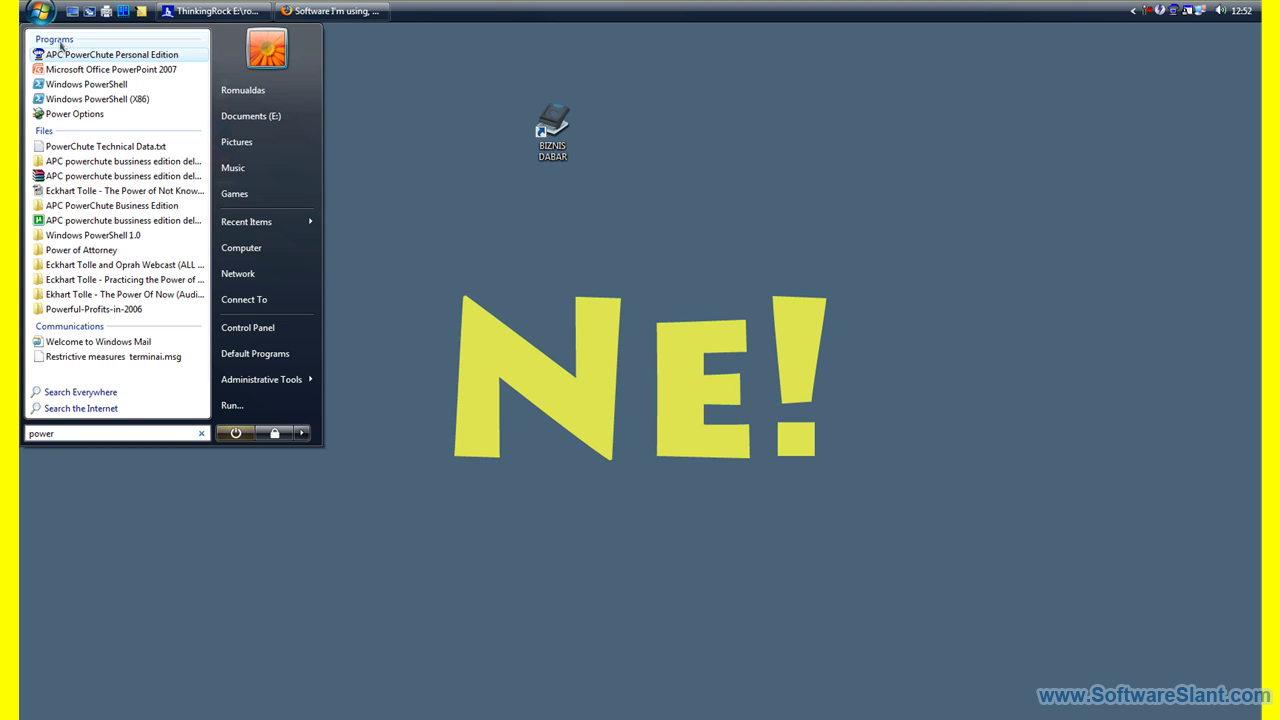
pyautogui.click(82, 56)
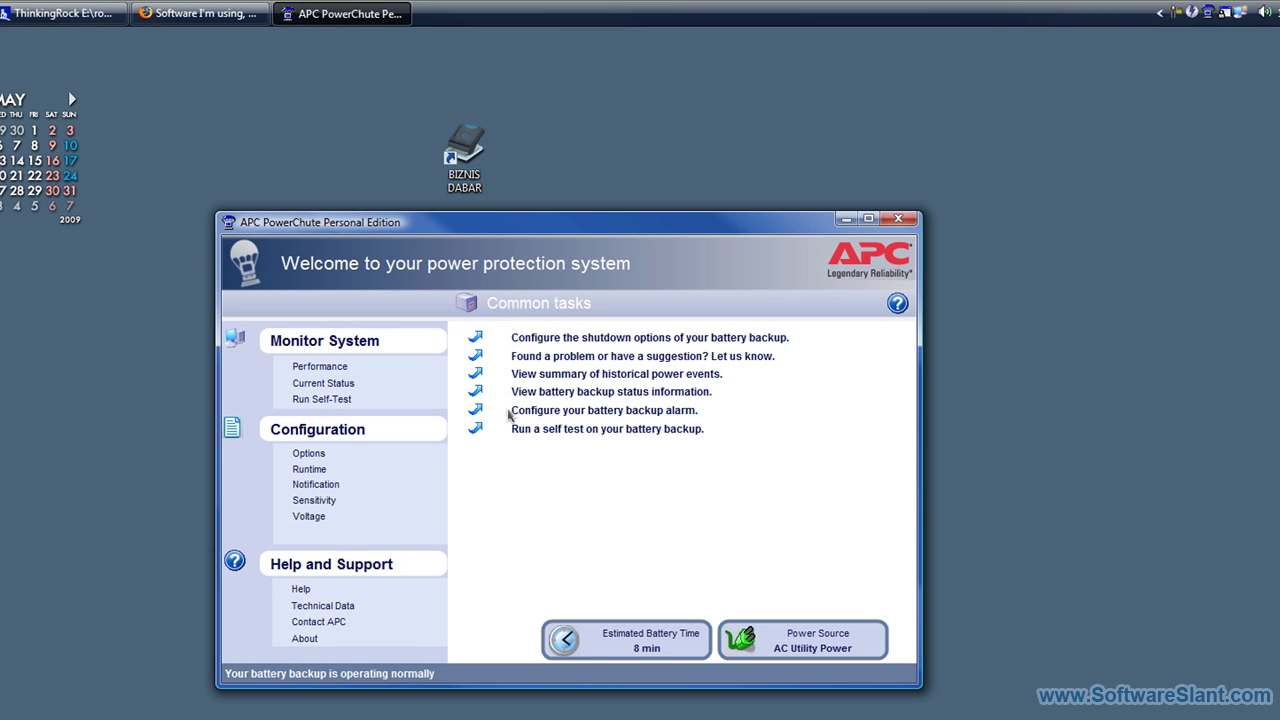
# - Move the PowerChute window up-left and view the 4-week Performance power problem history
pyautogui.moveTo(557, 231); pyautogui.dragTo(510, 133)
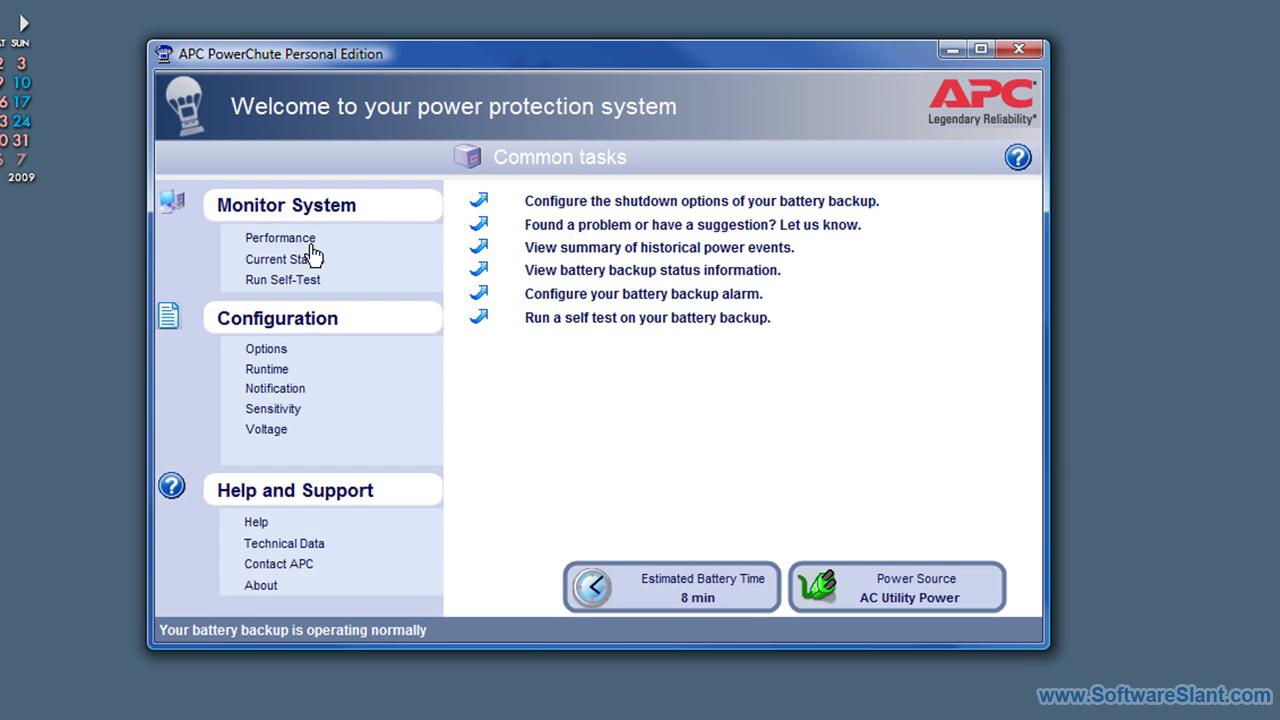
pyautogui.click(288, 240)
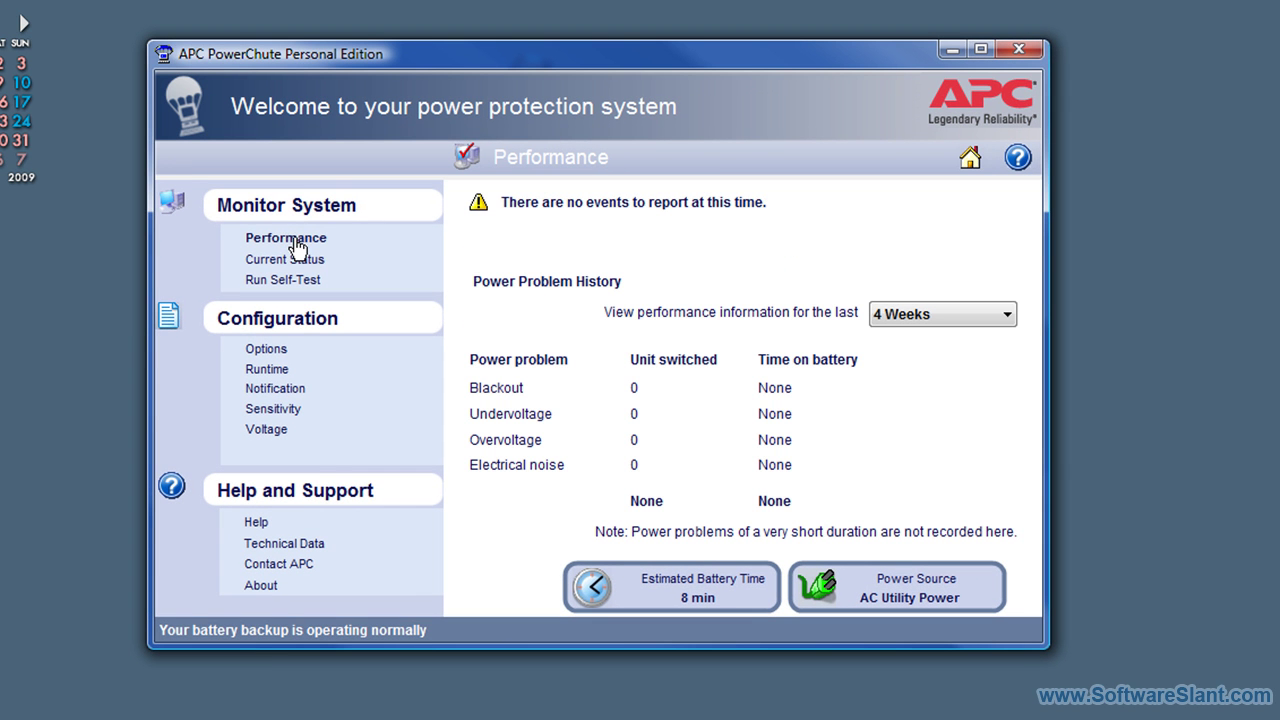
# - Check the history period choices, keeping 4 Weeks, then view the Current Status page
pyautogui.click(986, 327)
pyautogui.click(738, 277)
pyautogui.click(922, 318)
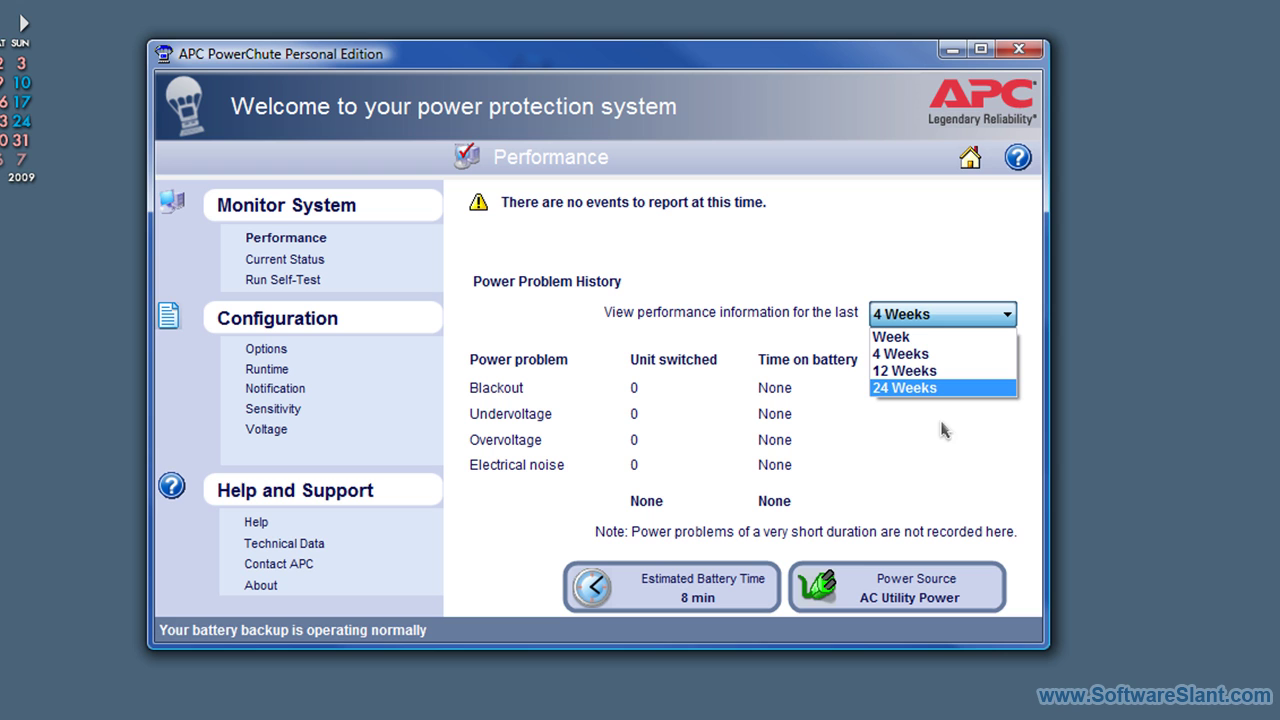
pyautogui.click(912, 465)
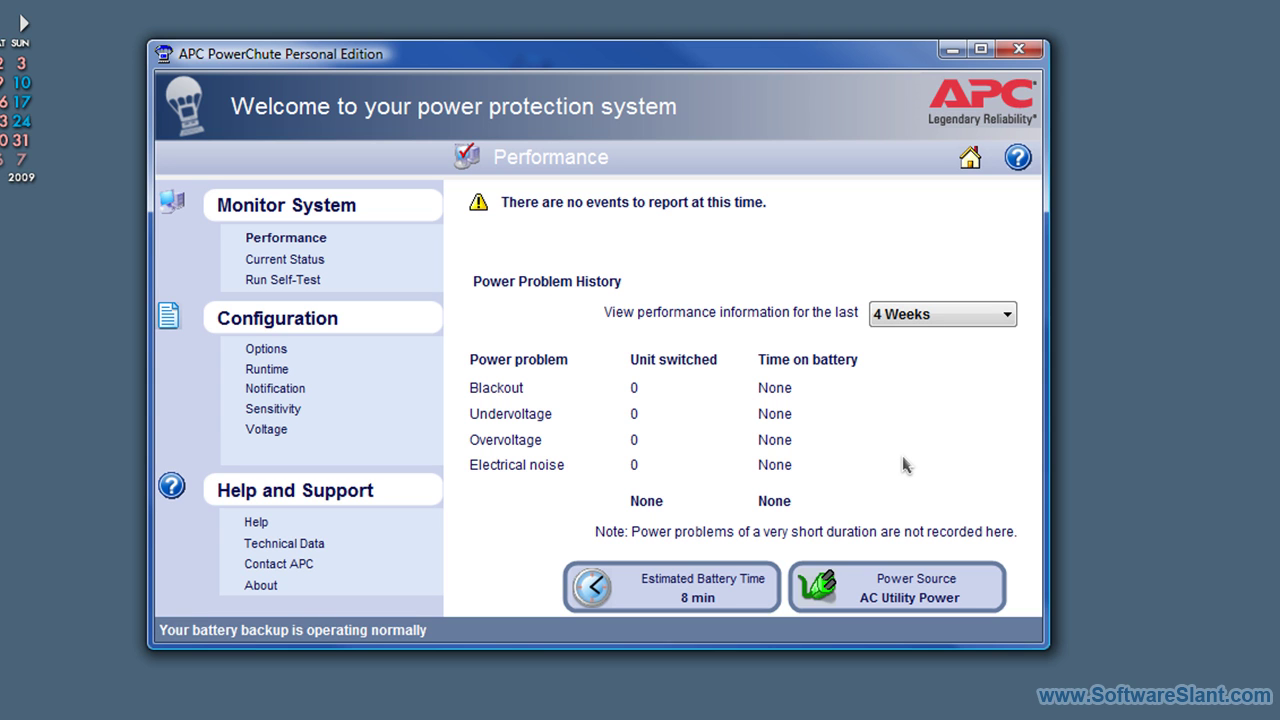
pyautogui.click(311, 261)
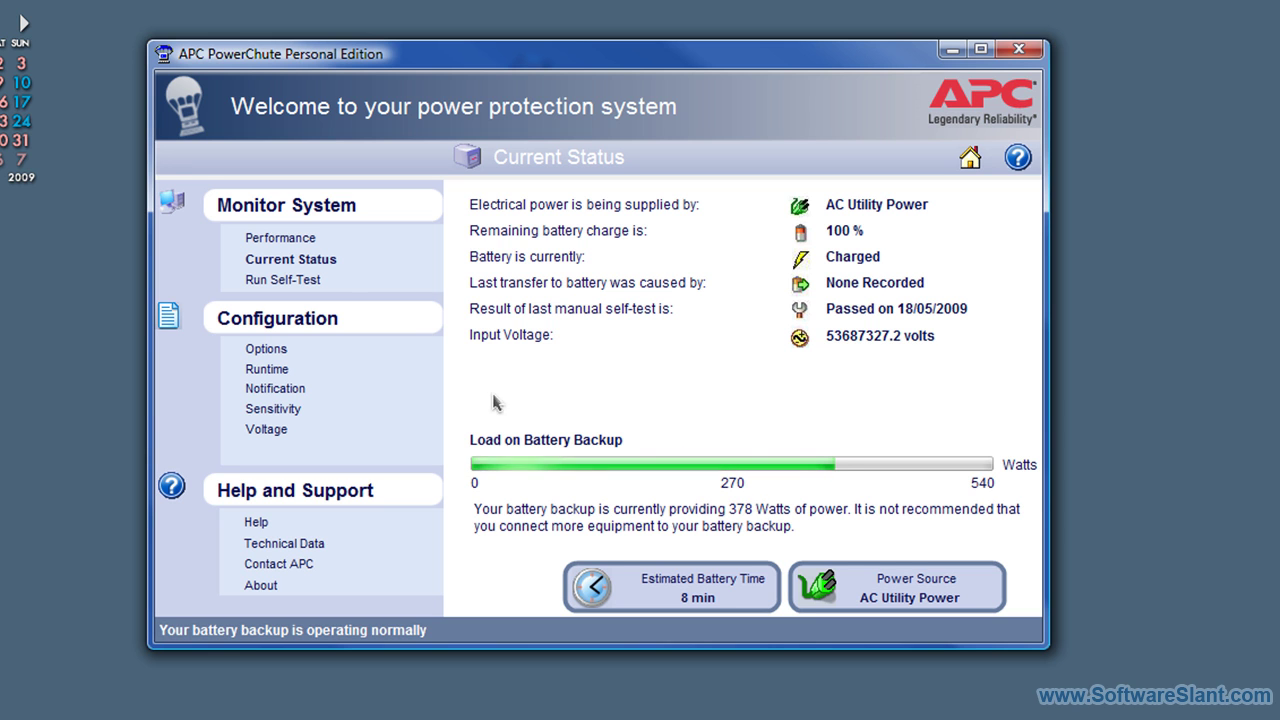
# - Run a battery self-test that passes on 25/05/2009, then view the Options page
pyautogui.click(275, 282)
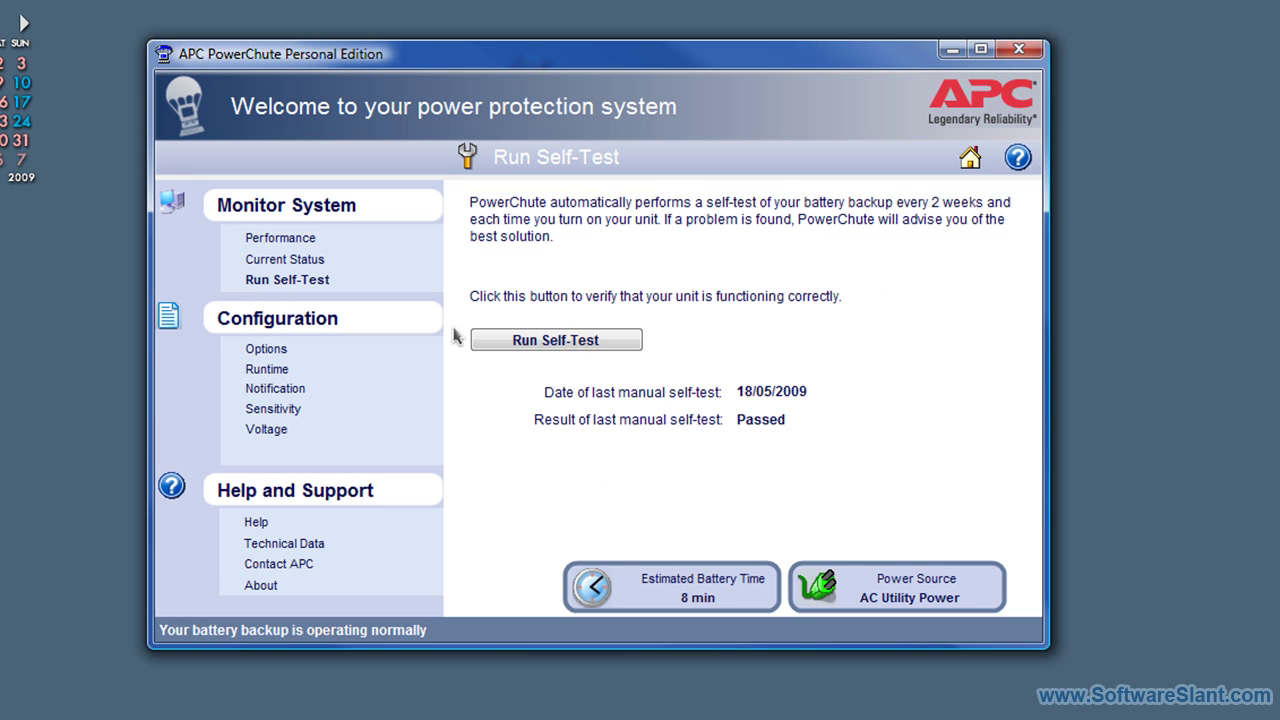
pyautogui.click(586, 338)
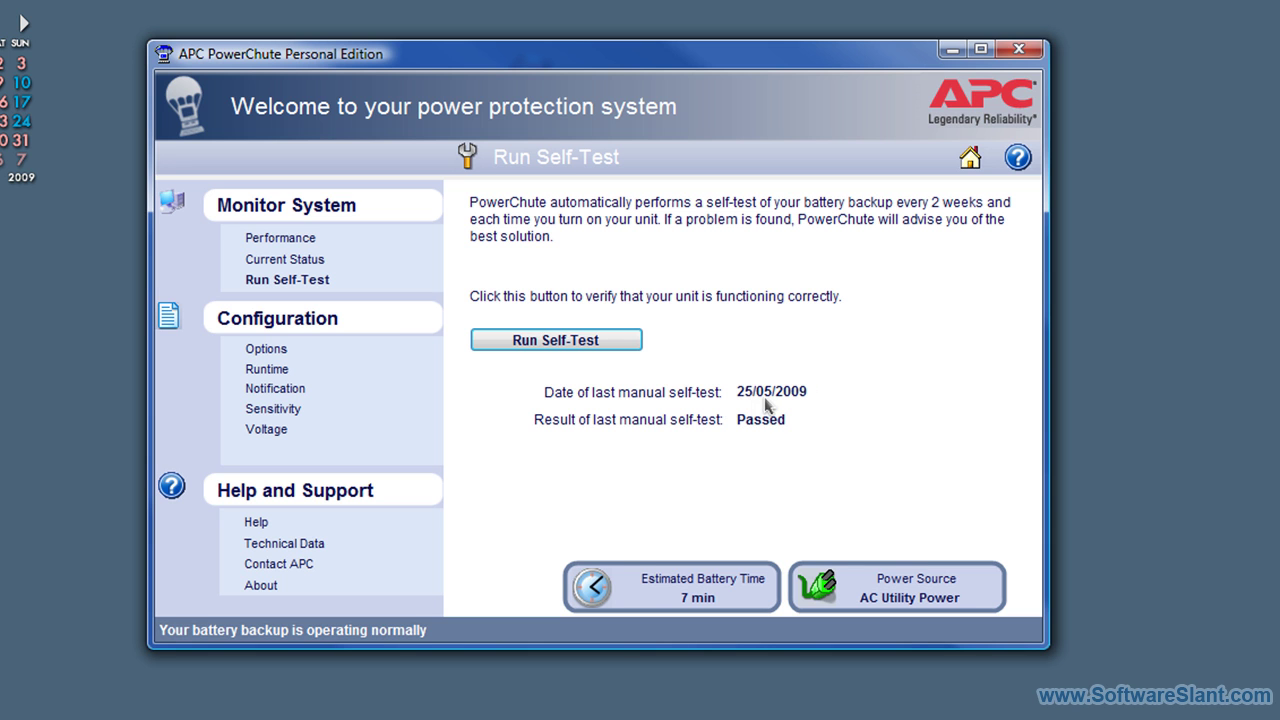
pyautogui.click(270, 358)
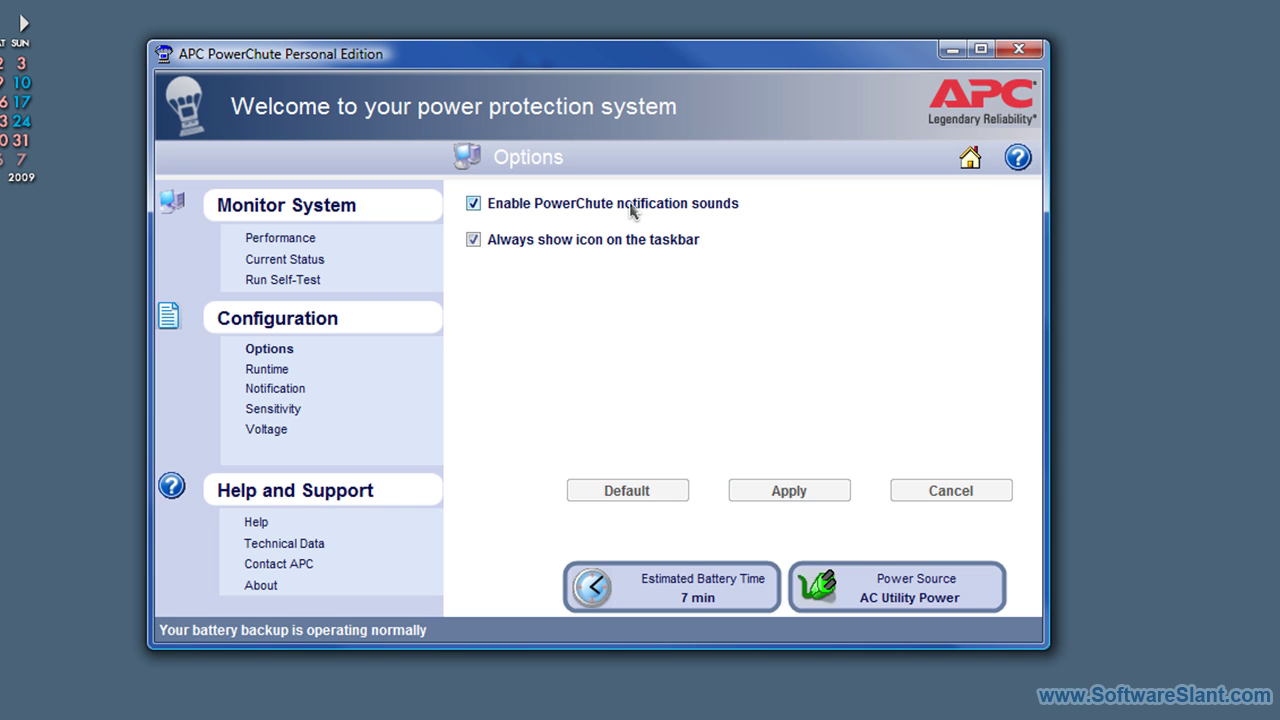
# - Review the Runtime page's 1 min shutdown delay choices unchanged, then view Notification settings
pyautogui.click(268, 376)
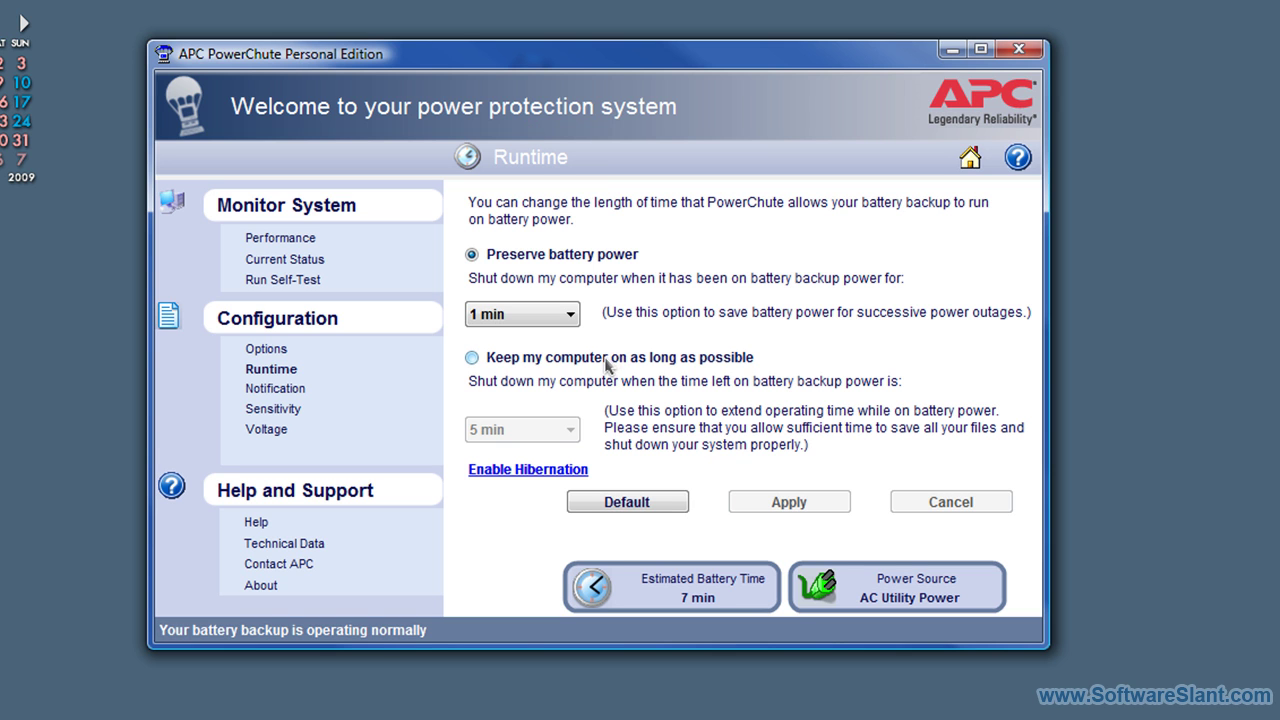
pyautogui.click(569, 316)
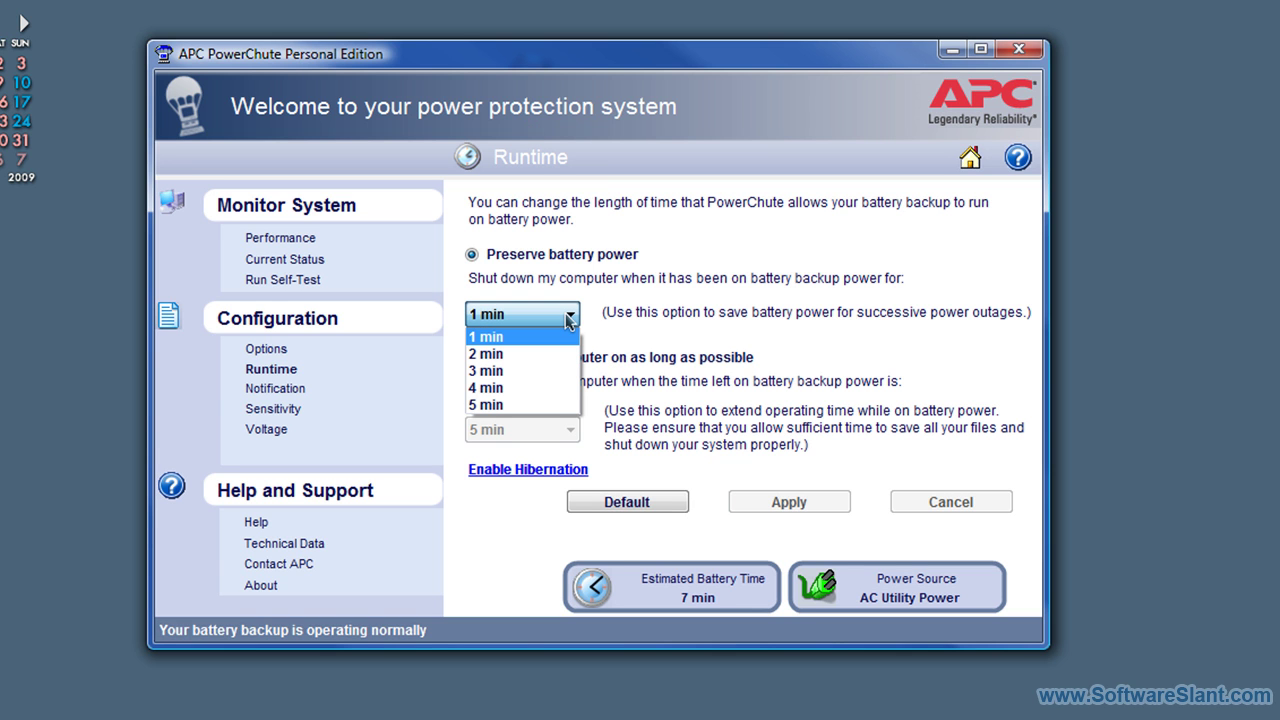
pyautogui.click(569, 318)
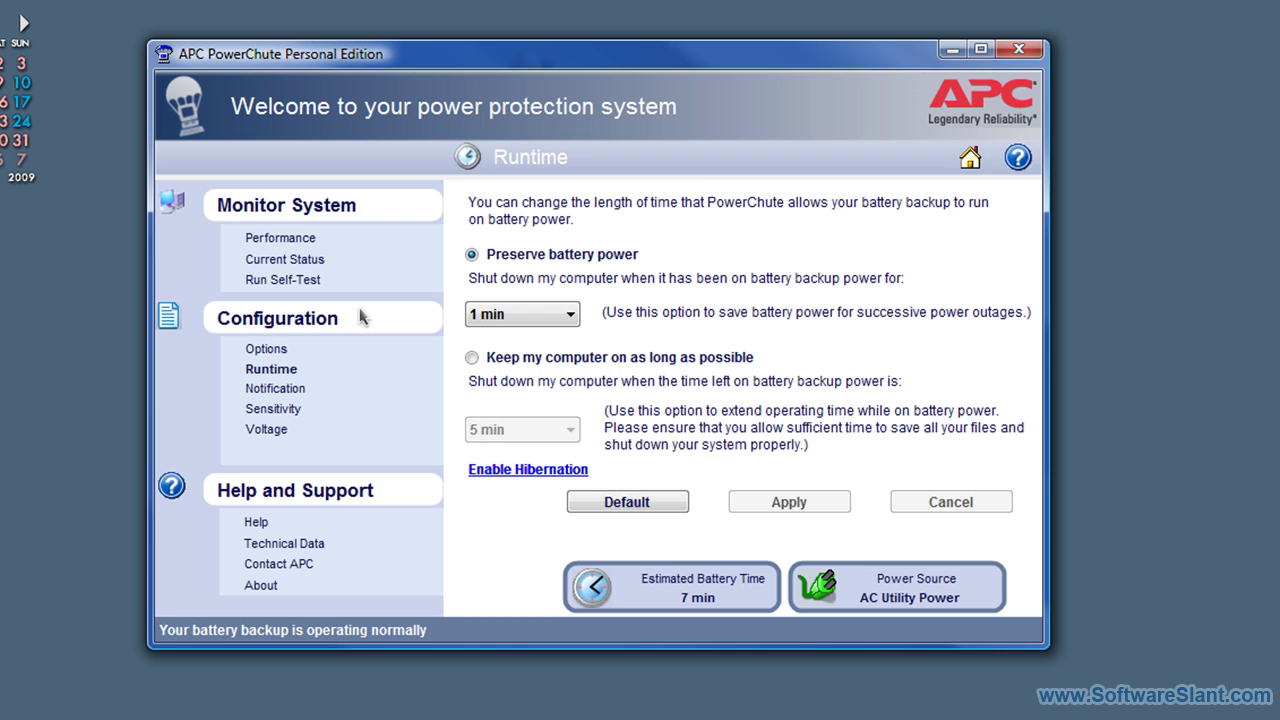
pyautogui.click(292, 388)
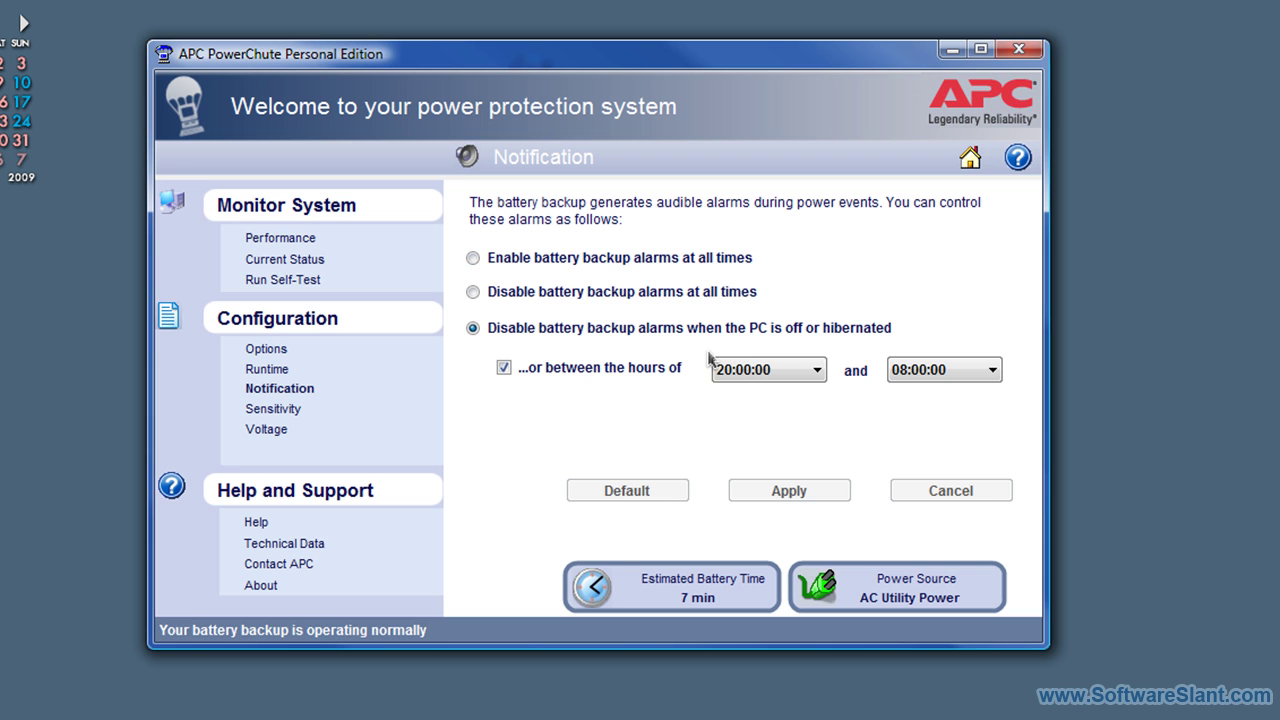
# - Check the 20:00:00 quiet-hours start choices unchanged, then view Sensitivity set to Low
pyautogui.click(800, 369)
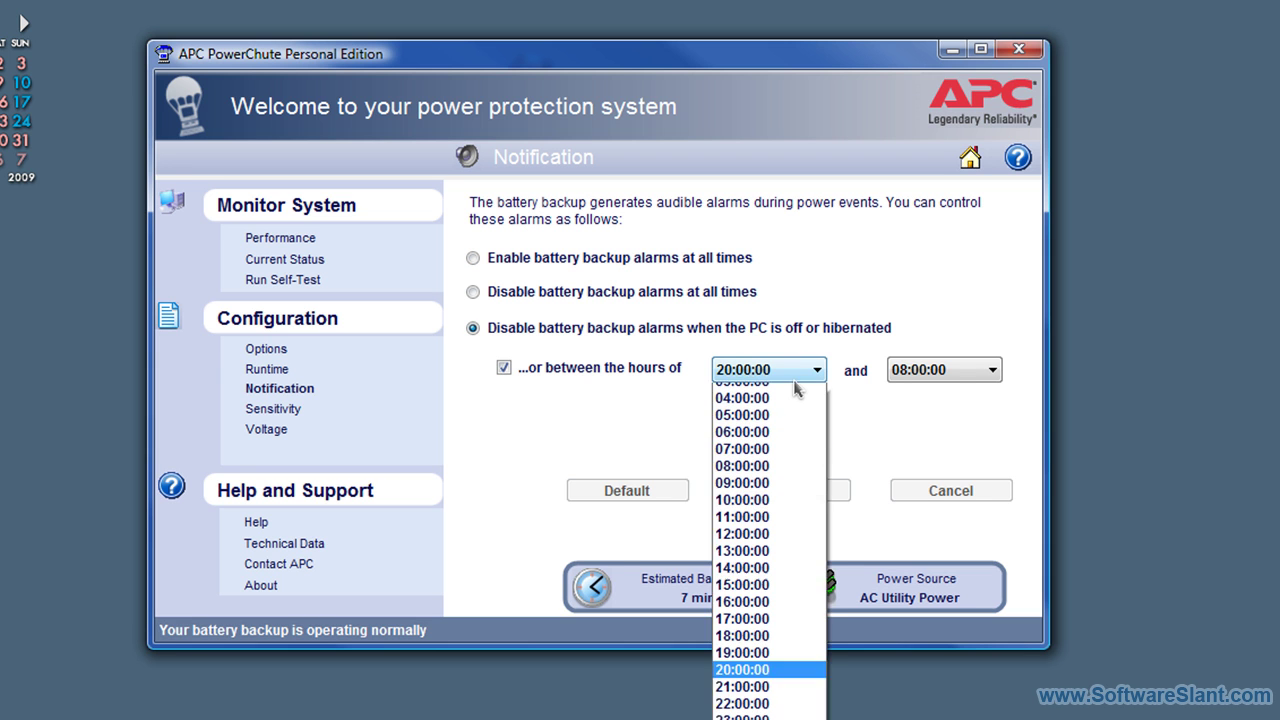
pyautogui.scroll(2, 800, 390)
pyautogui.click(957, 318)
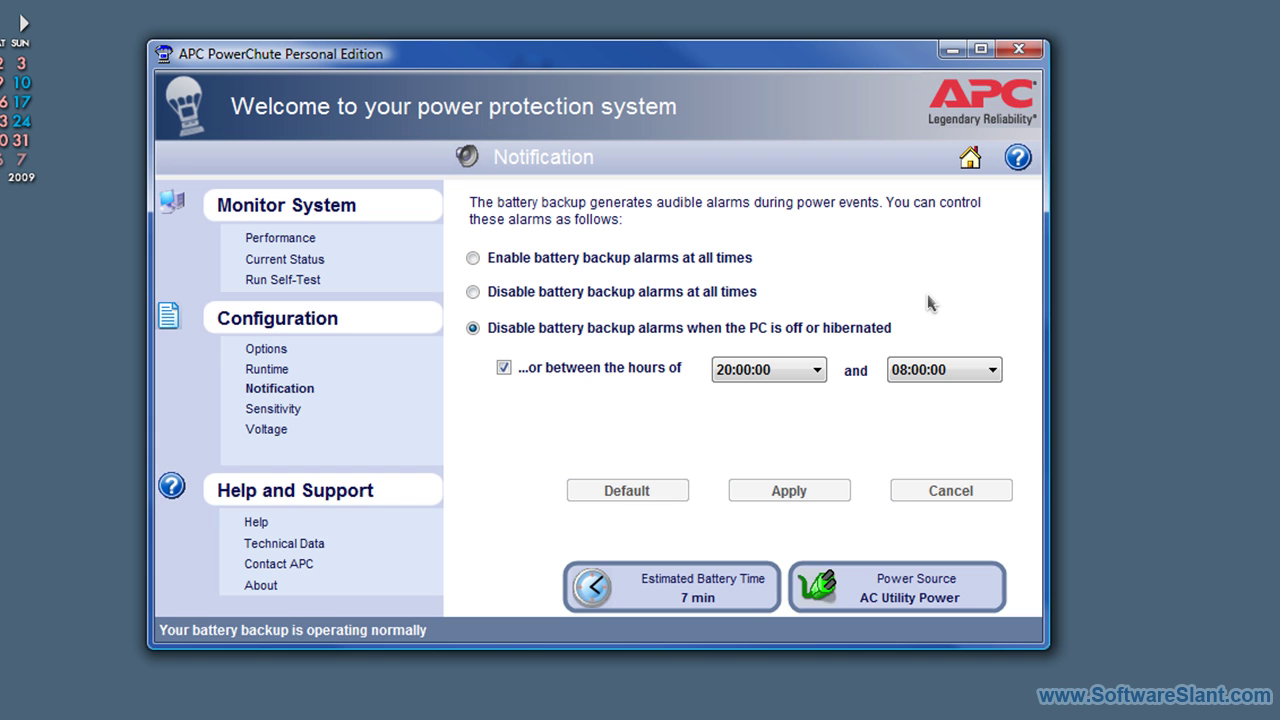
pyautogui.click(264, 407)
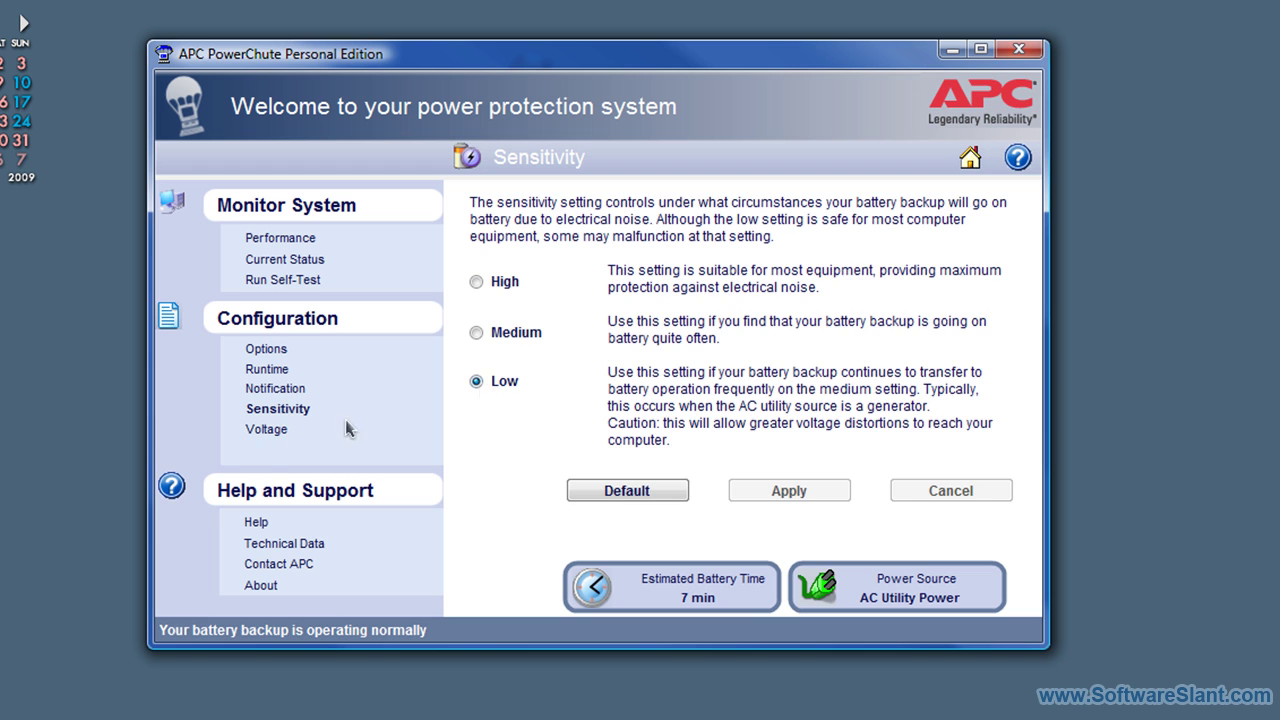
# - Review the 264 V and 194 V voltage limits unchanged, then shift the window right
pyautogui.click(268, 430)
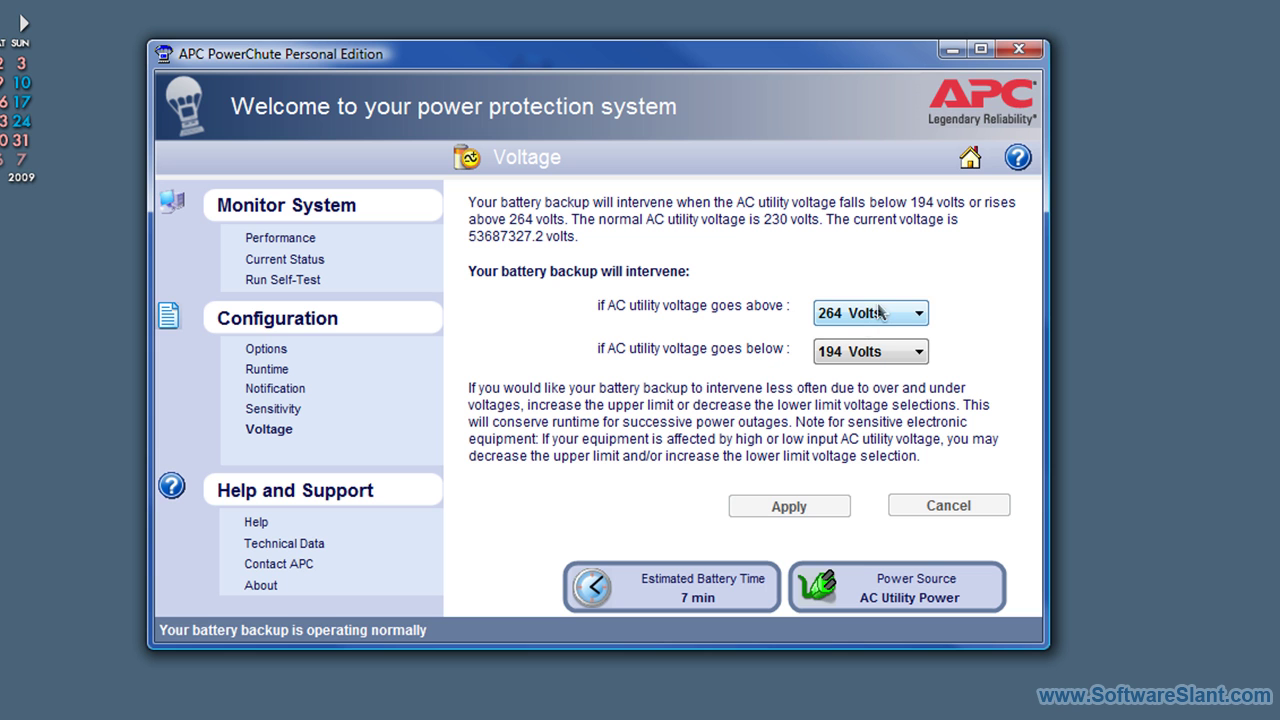
pyautogui.click(888, 318)
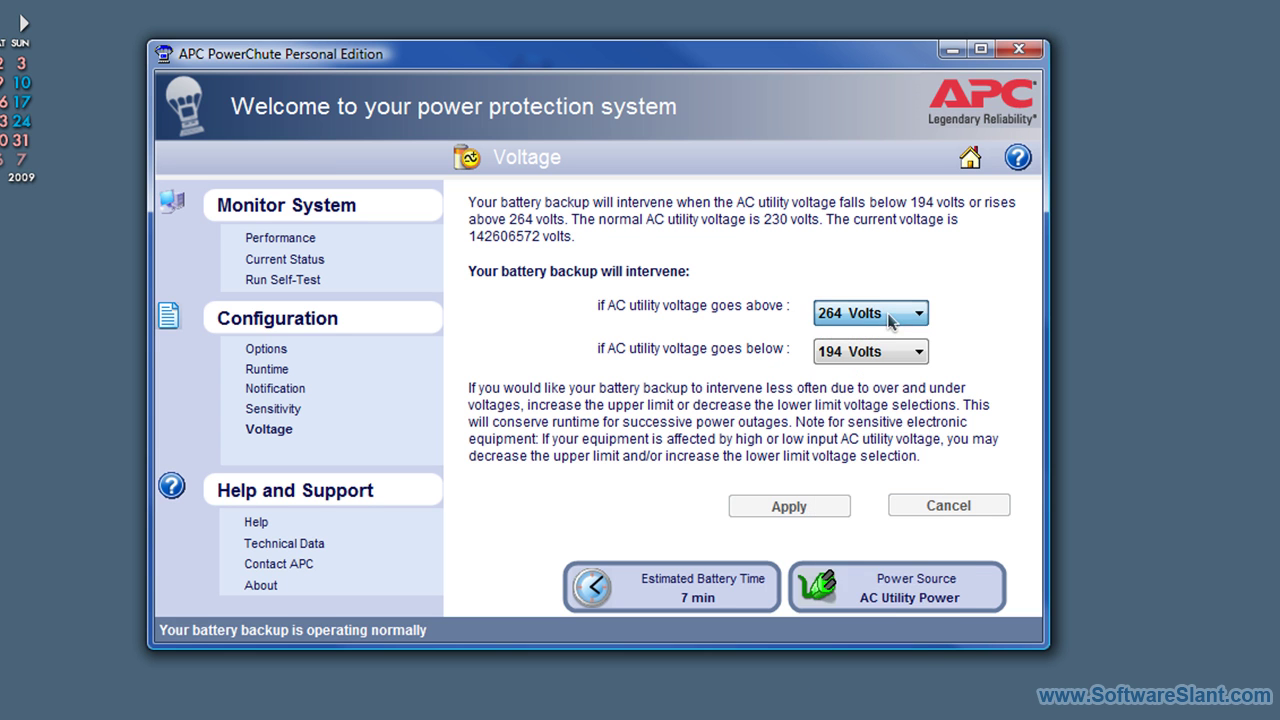
pyautogui.click(895, 350)
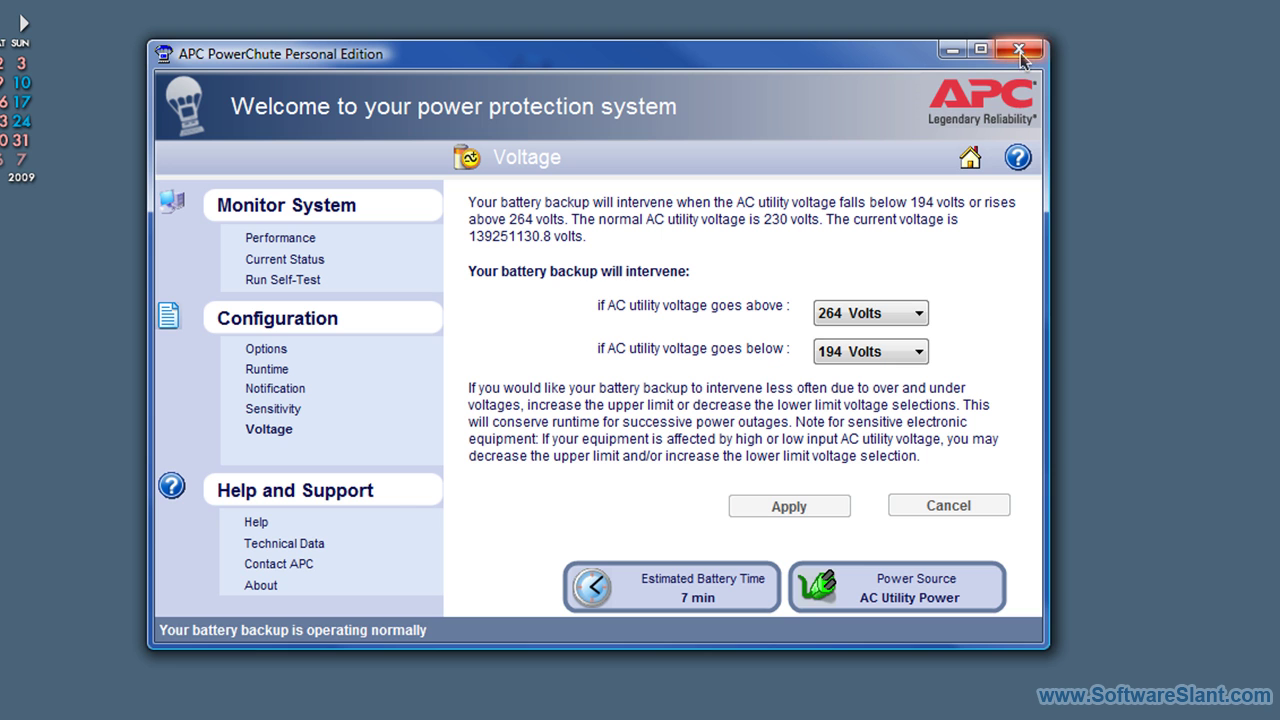
pyautogui.moveTo(250, 63); pyautogui.dragTo(478, 45)
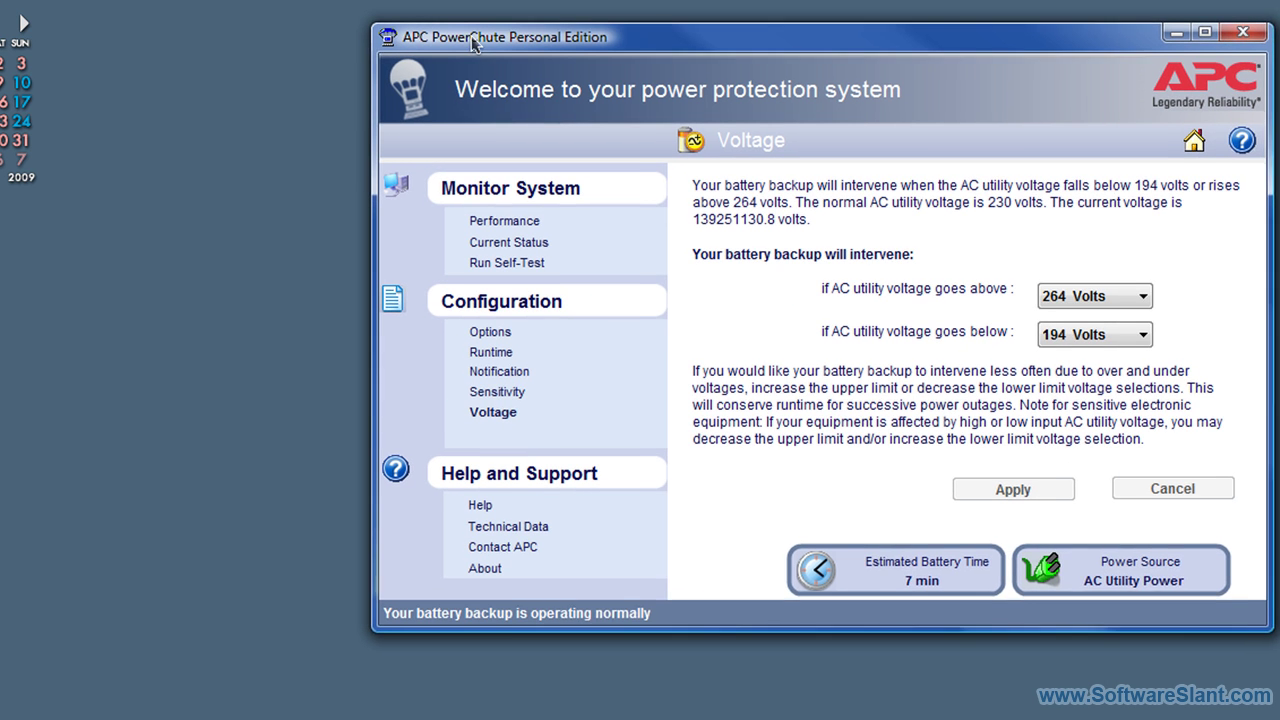